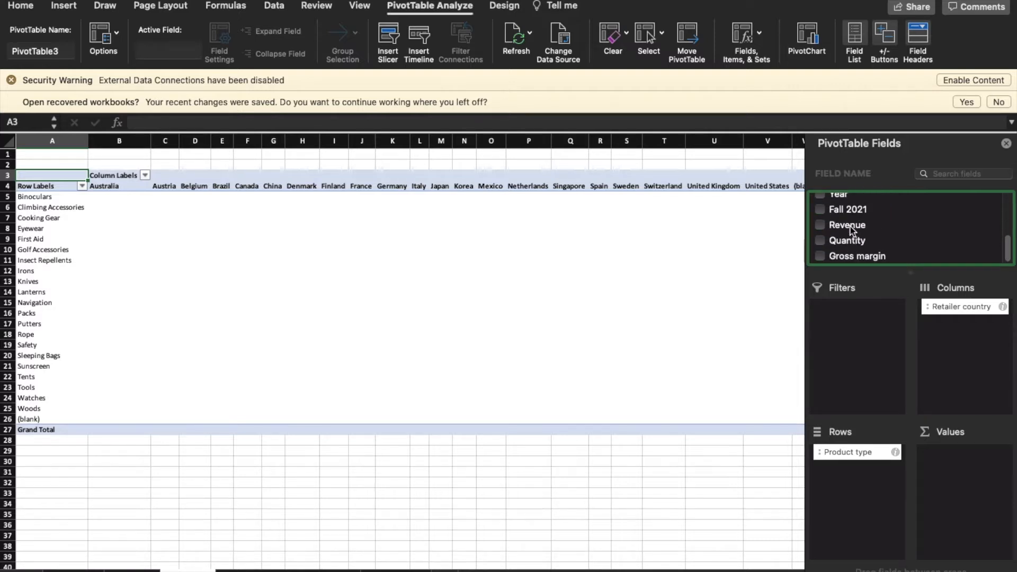
# Add Revenue and Gross margin to the Values area, then open the Sum of Revenue field settings
pyautogui.moveTo(851, 230); pyautogui.dragTo(971, 454)
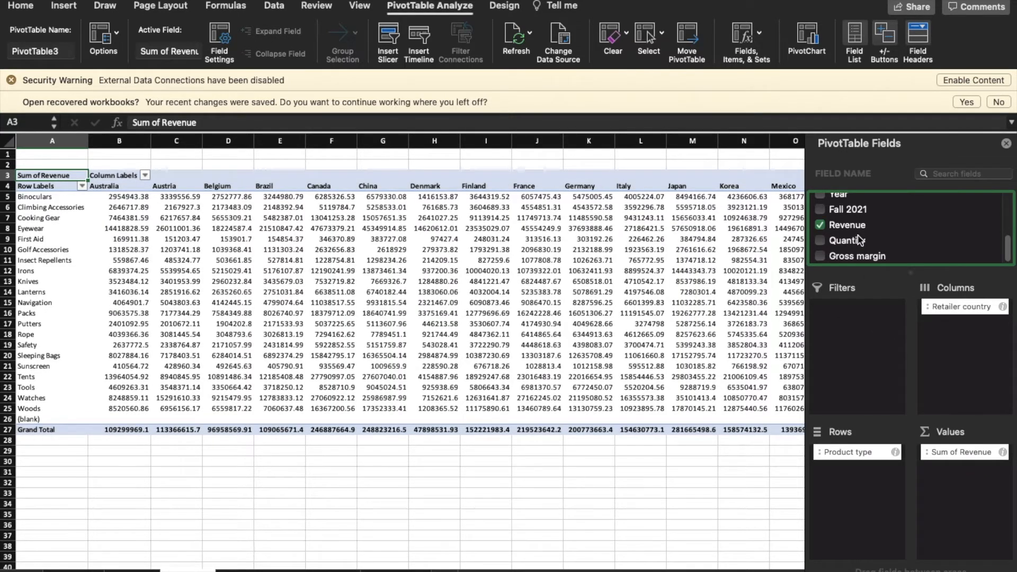
pyautogui.moveTo(851, 257); pyautogui.dragTo(975, 473)
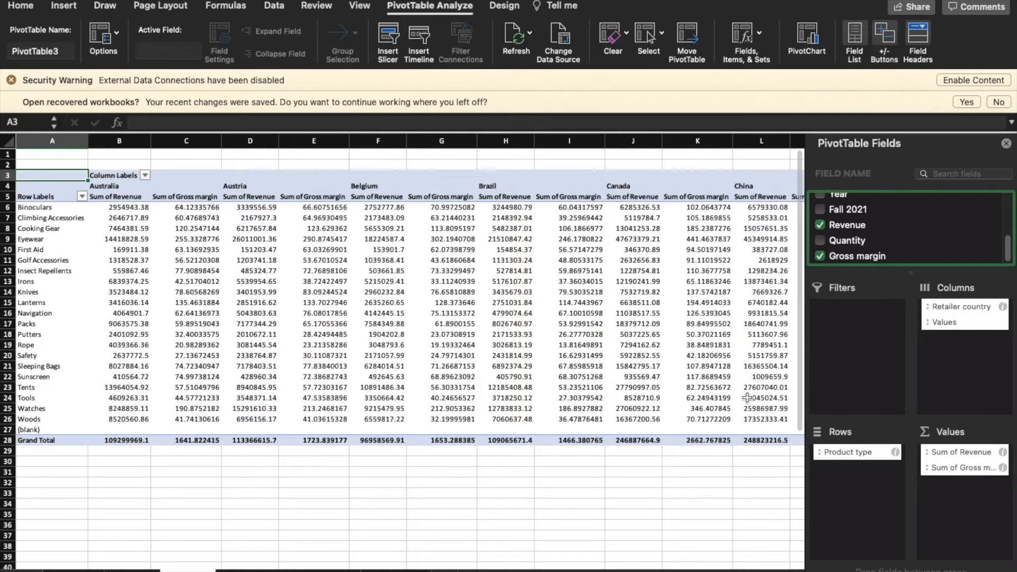
pyautogui.click(1003, 453)
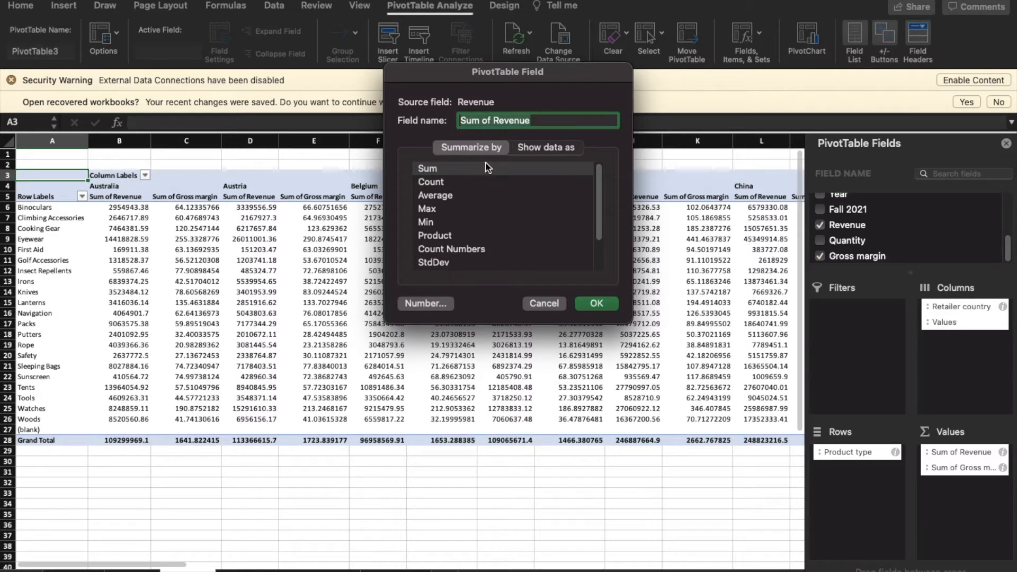
# Change Gross margin from Sum to Average, then reopen the Sum of Revenue field settings
pyautogui.click(597, 304)
pyautogui.click(1002, 468)
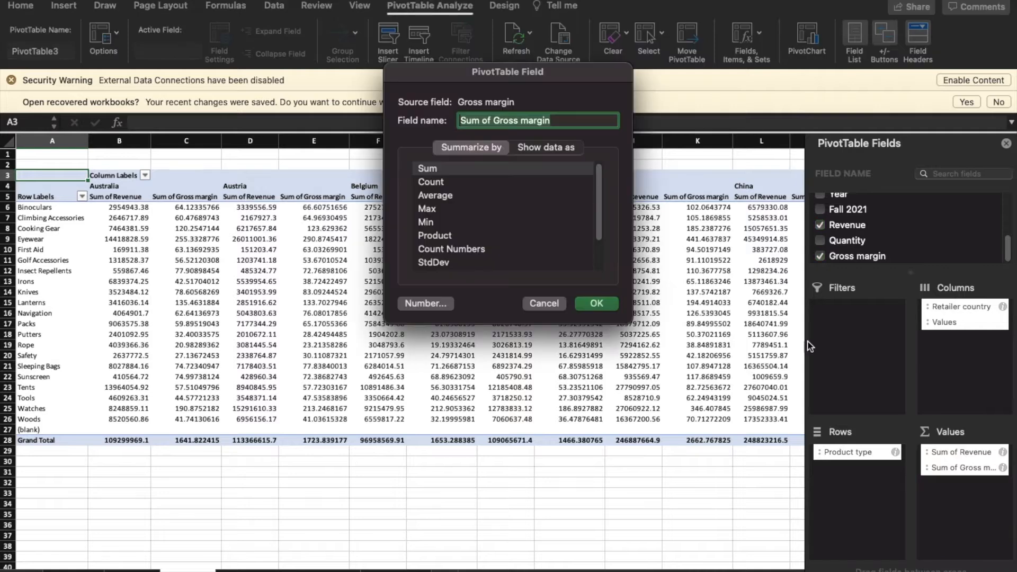
pyautogui.click(443, 197)
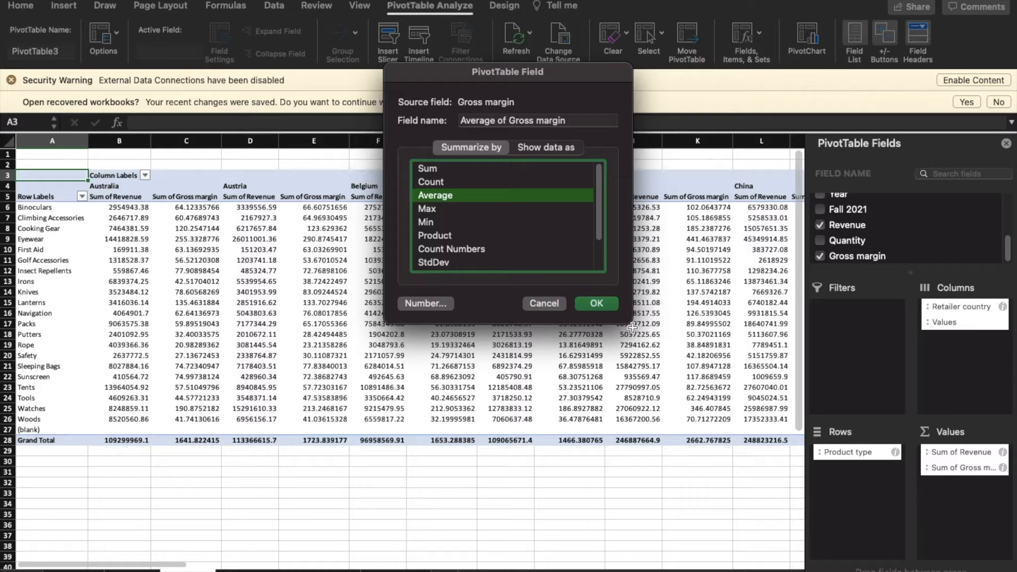
pyautogui.click(597, 304)
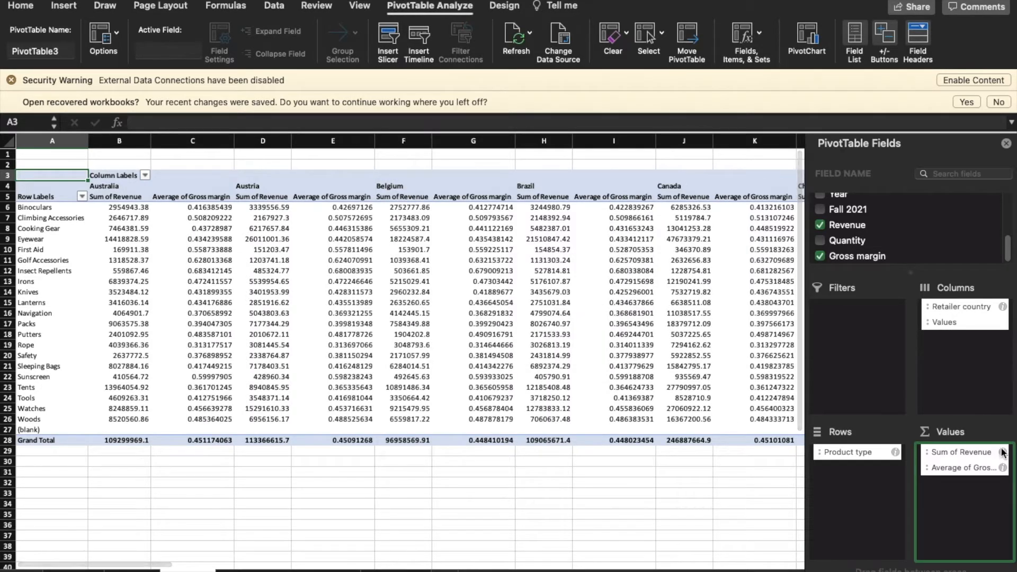
pyautogui.click(1002, 452)
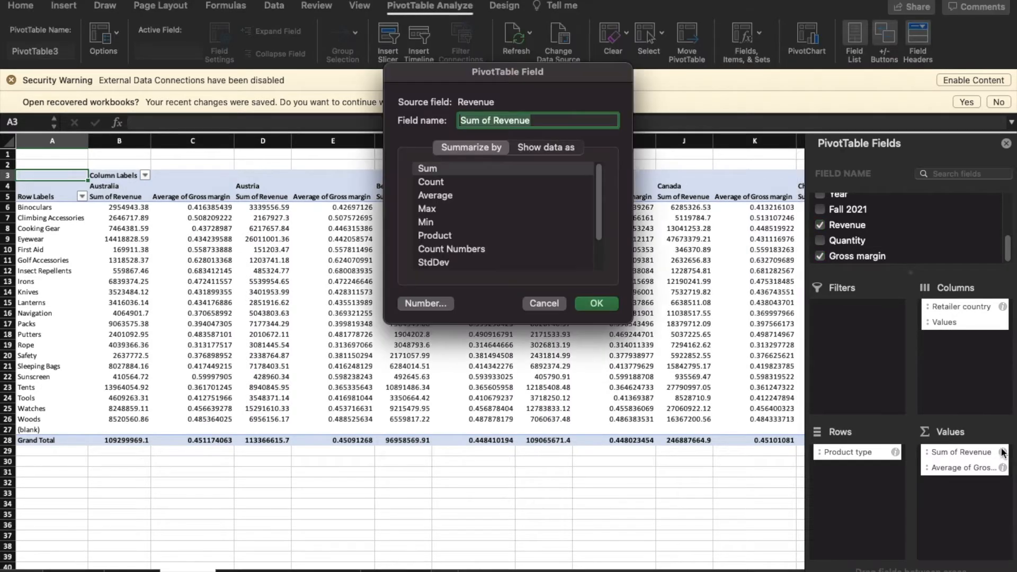
# Give Sum of Revenue the Number format with 0 decimal places
pyautogui.click(425, 304)
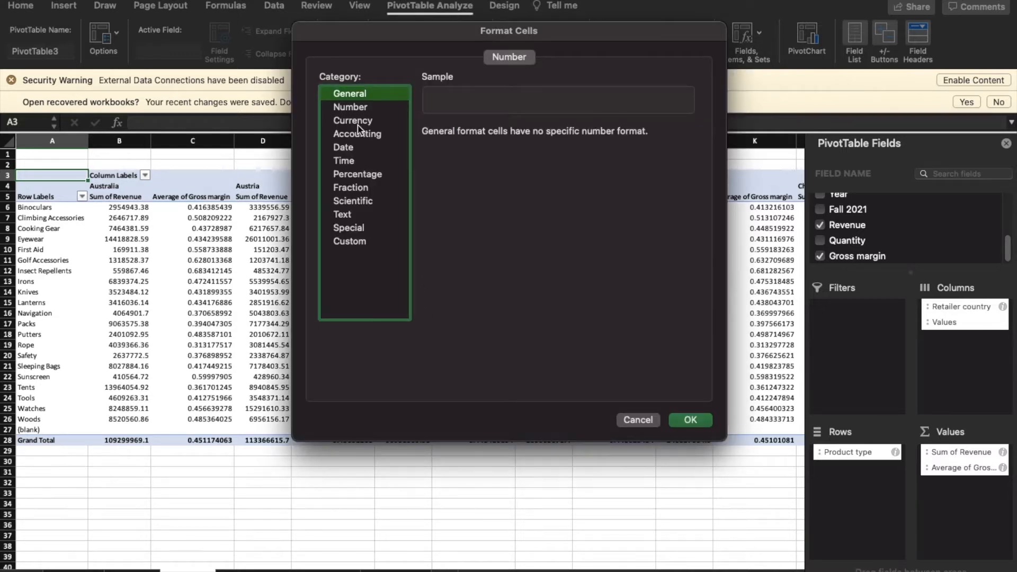
pyautogui.click(351, 107)
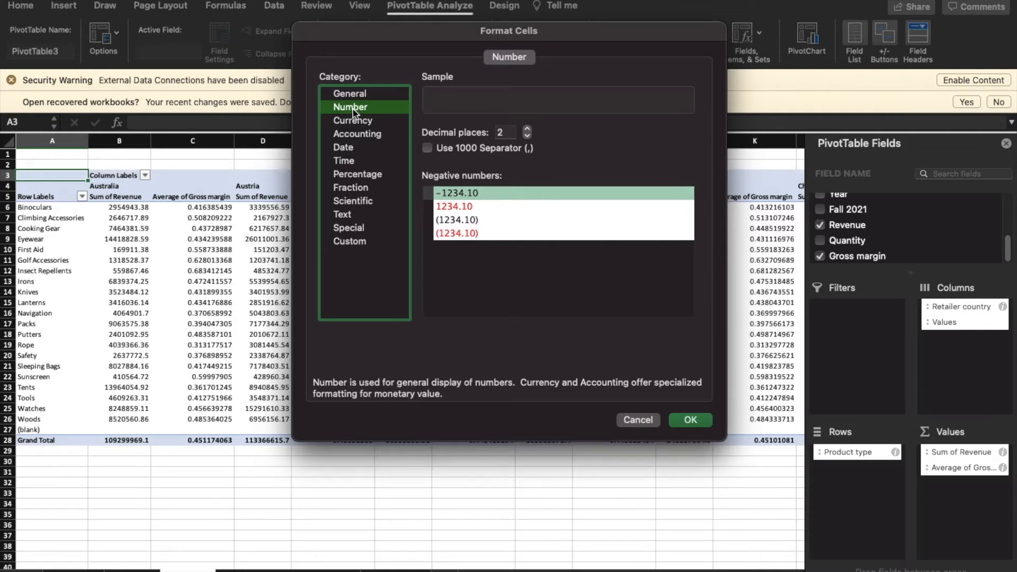
pyautogui.click(528, 129)
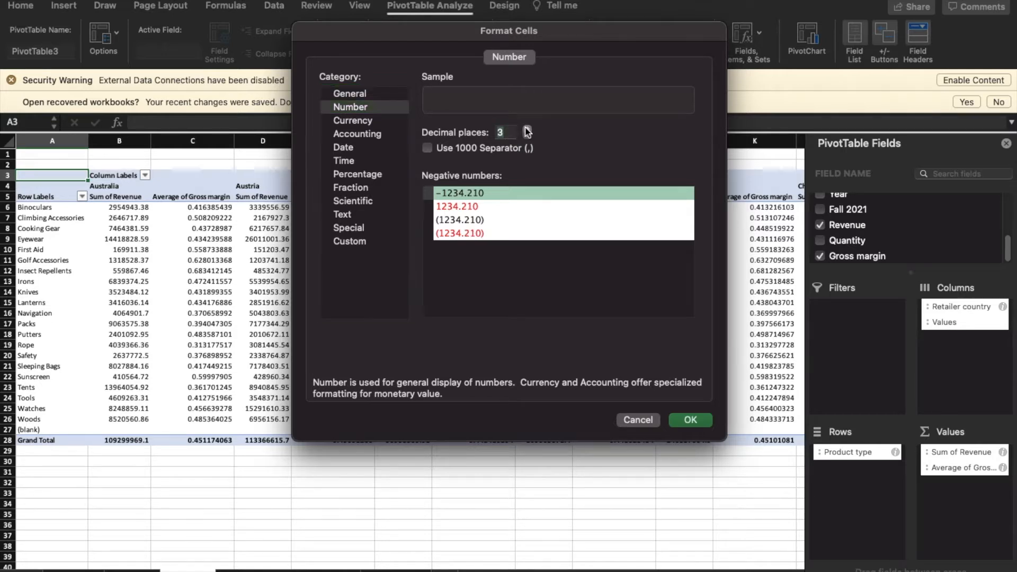
pyautogui.click(528, 137)
pyautogui.click(527, 137)
pyautogui.click(528, 137)
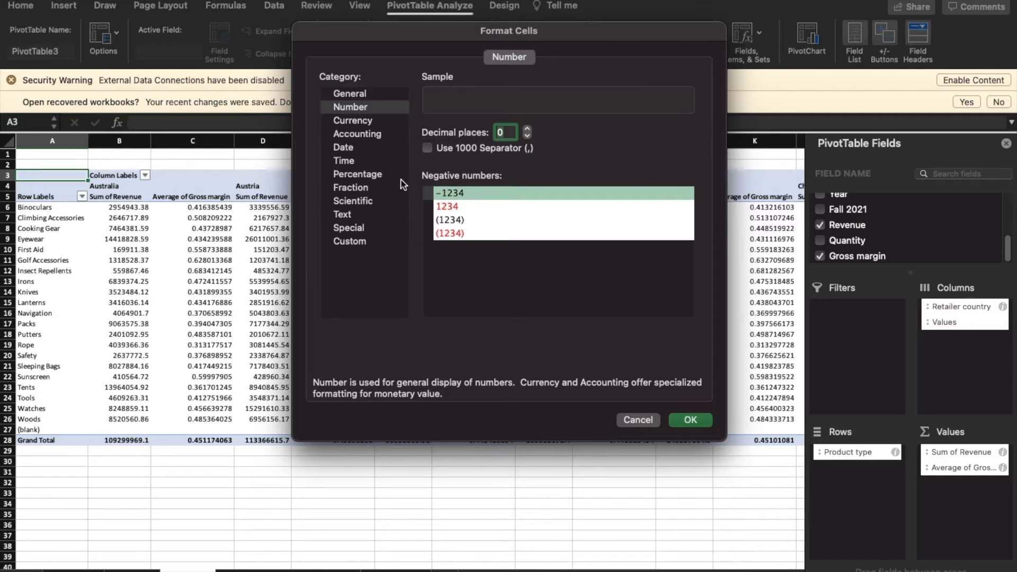
pyautogui.click(690, 420)
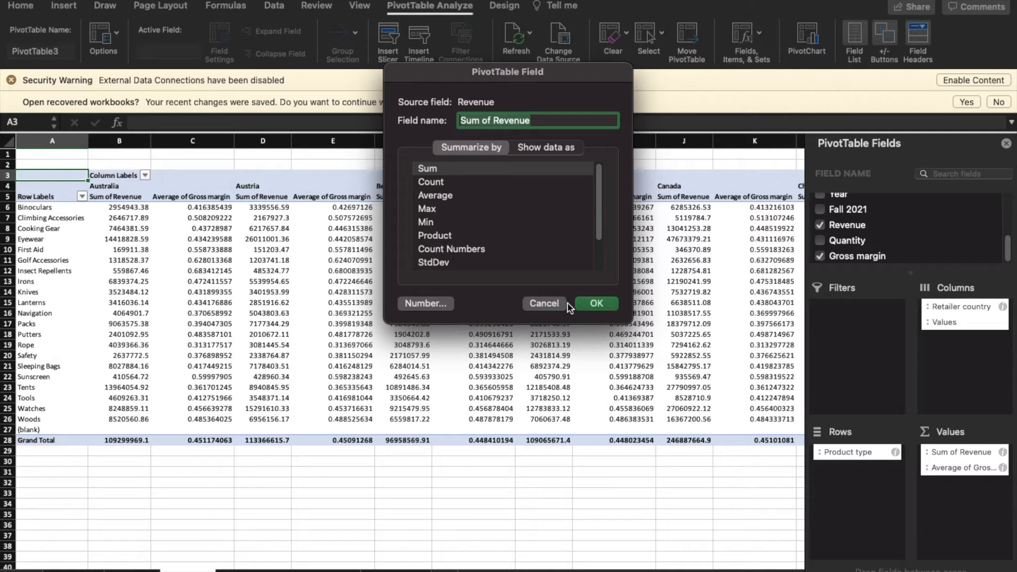
pyautogui.click(593, 305)
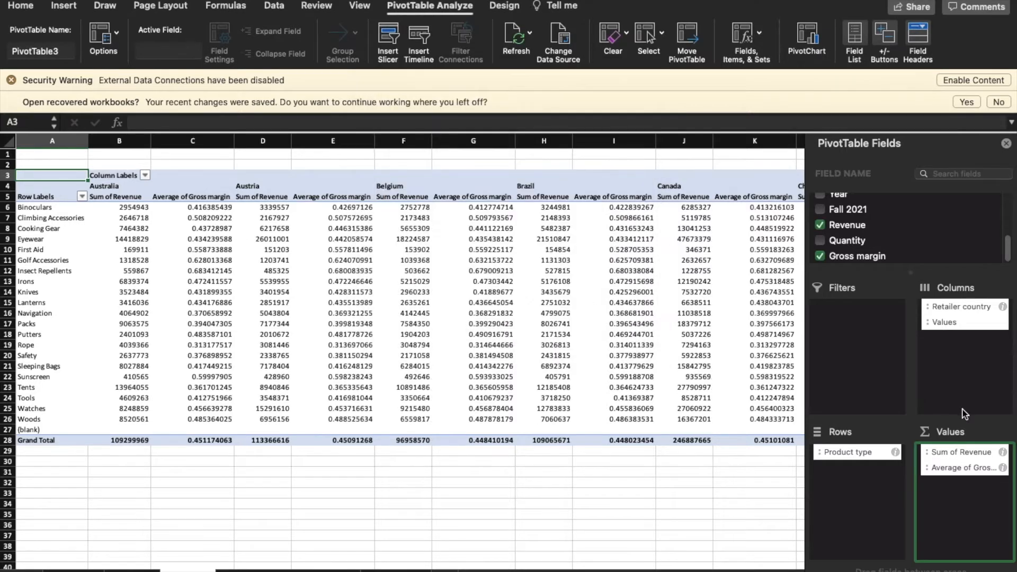
# Format Average of Gross margin as Number with 2 decimals, then reopen the Revenue field settings
pyautogui.click(1003, 468)
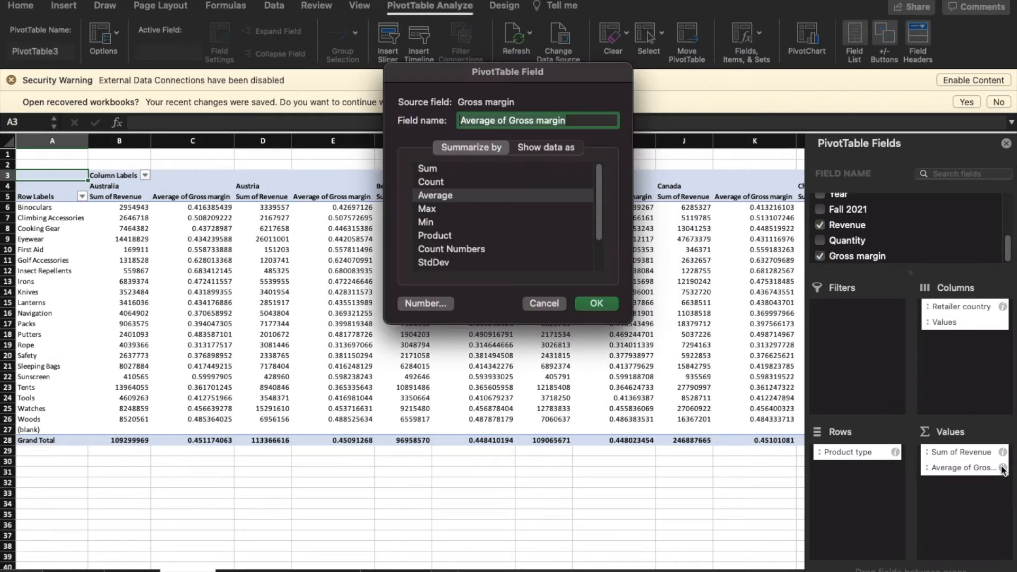
pyautogui.click(445, 304)
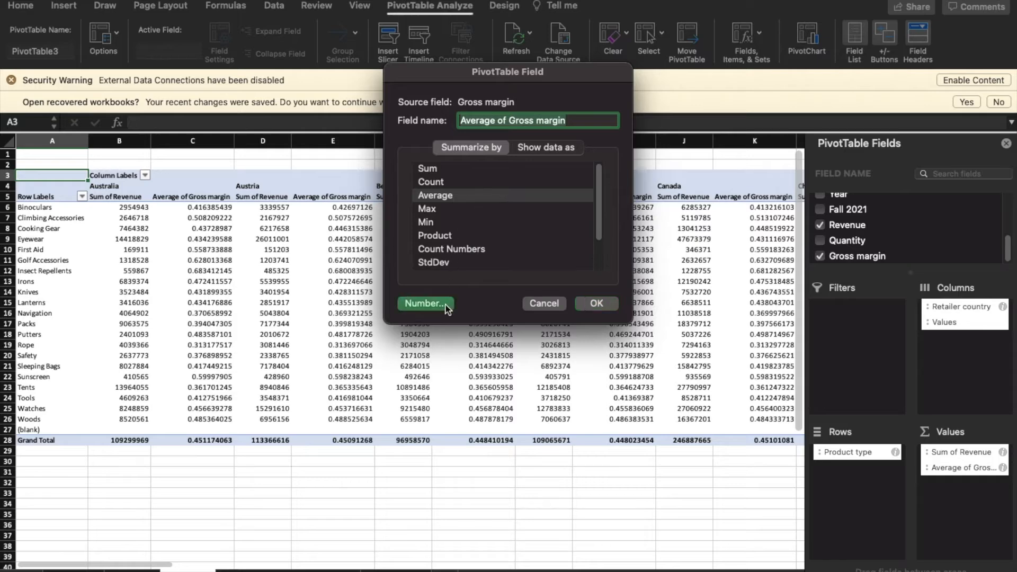
pyautogui.click(349, 107)
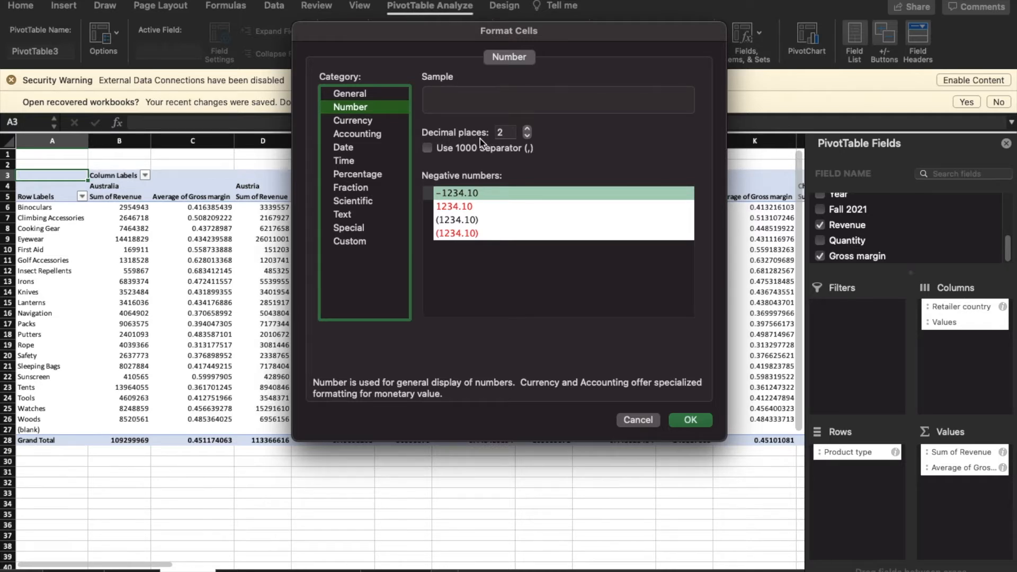
pyautogui.click(692, 420)
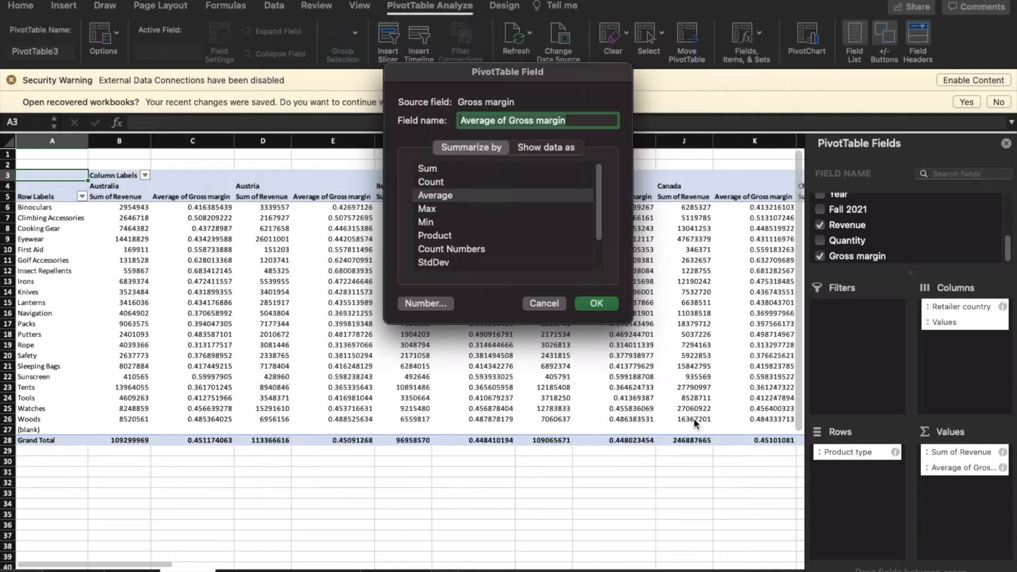
pyautogui.click(595, 304)
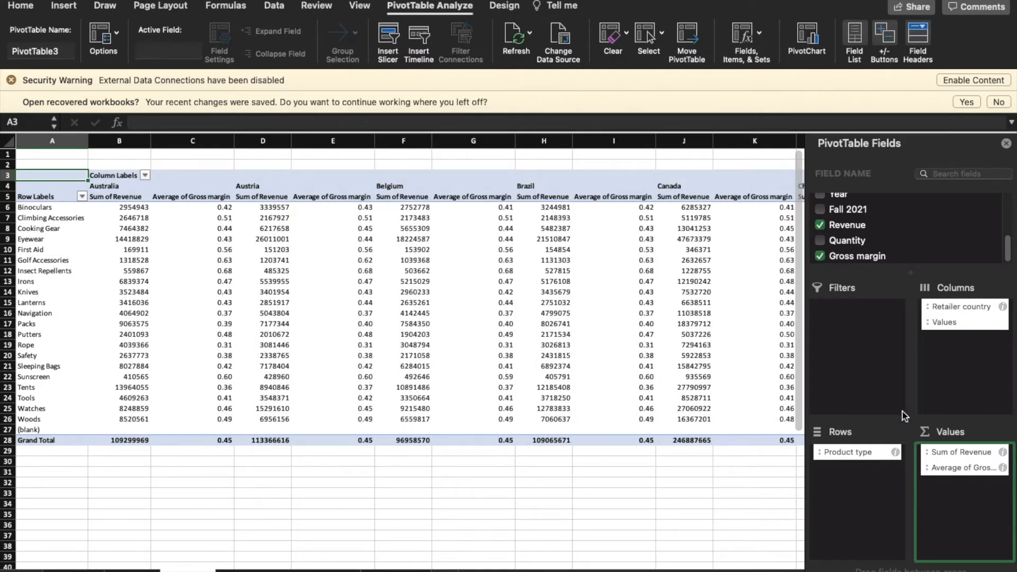
pyautogui.click(1004, 453)
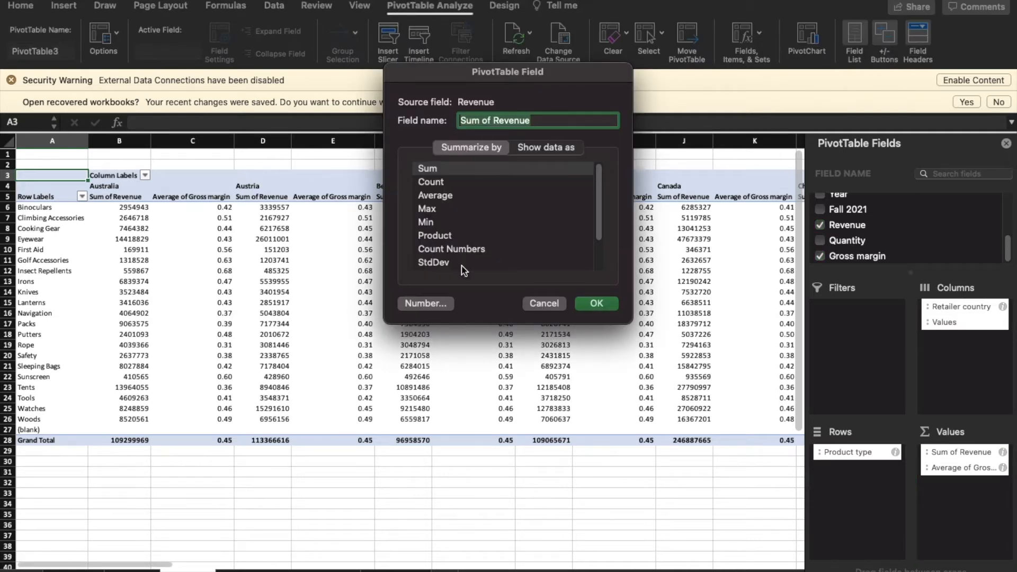
# Give Sum of Revenue the Number format with Use 1000 Separator (,) and 0 decimals
pyautogui.click(425, 303)
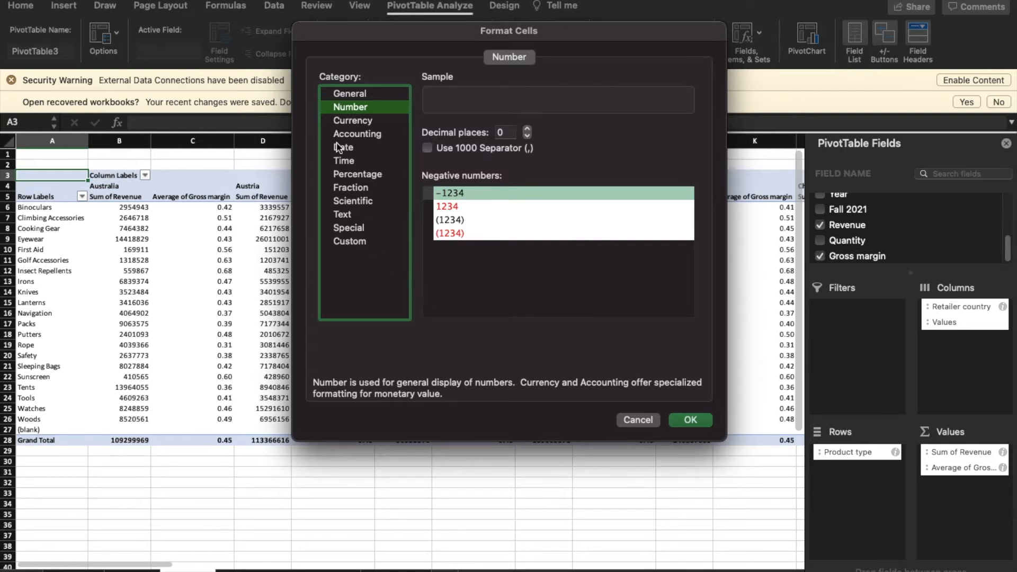
pyautogui.click(353, 174)
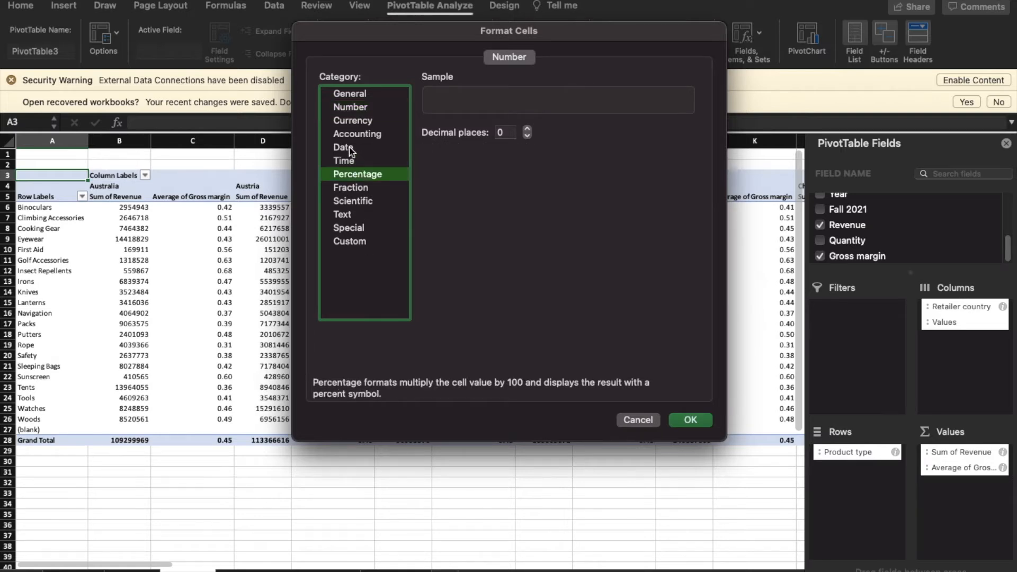
pyautogui.click(360, 107)
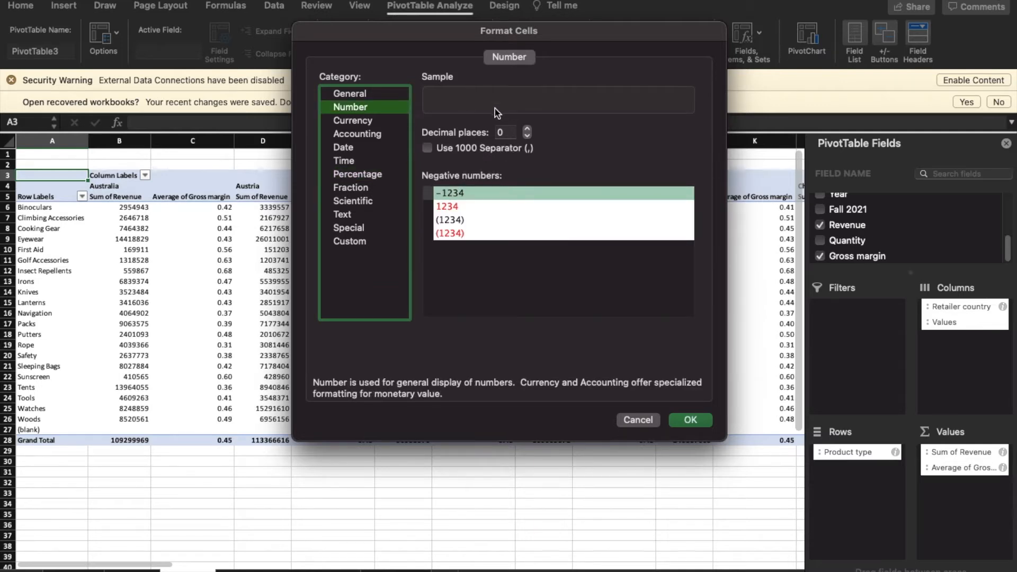
pyautogui.click(433, 149)
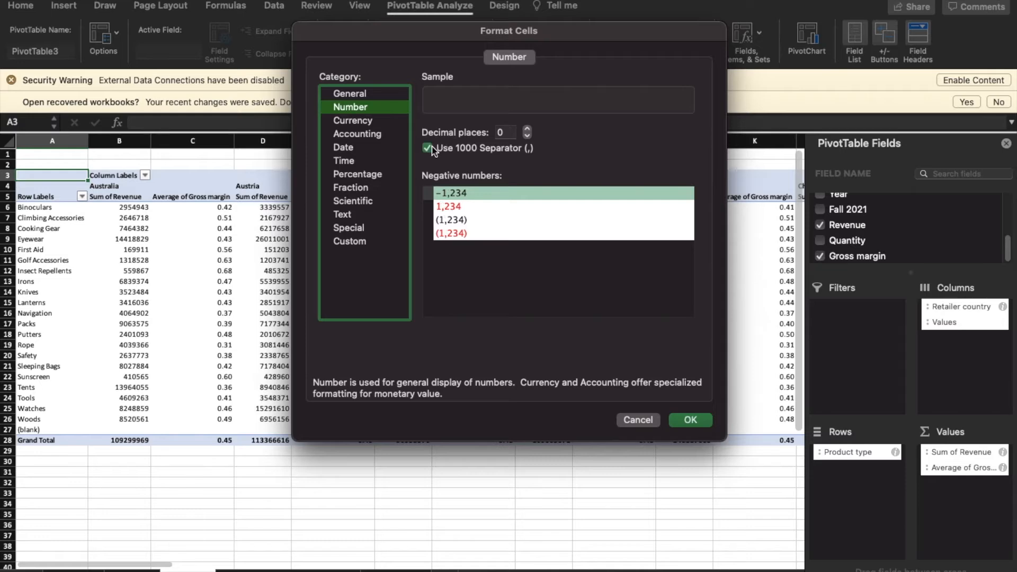
pyautogui.click(696, 421)
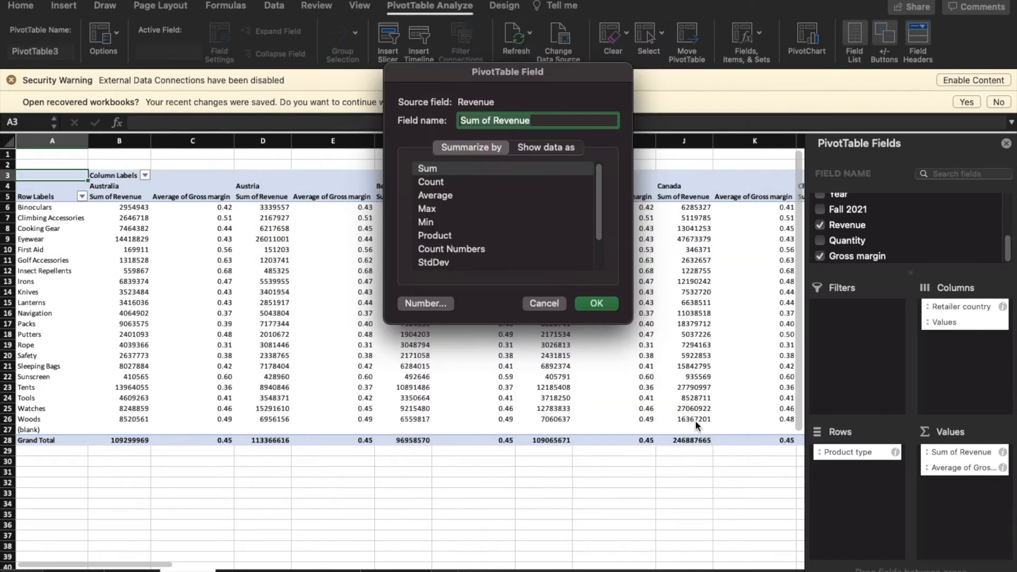
pyautogui.click(599, 304)
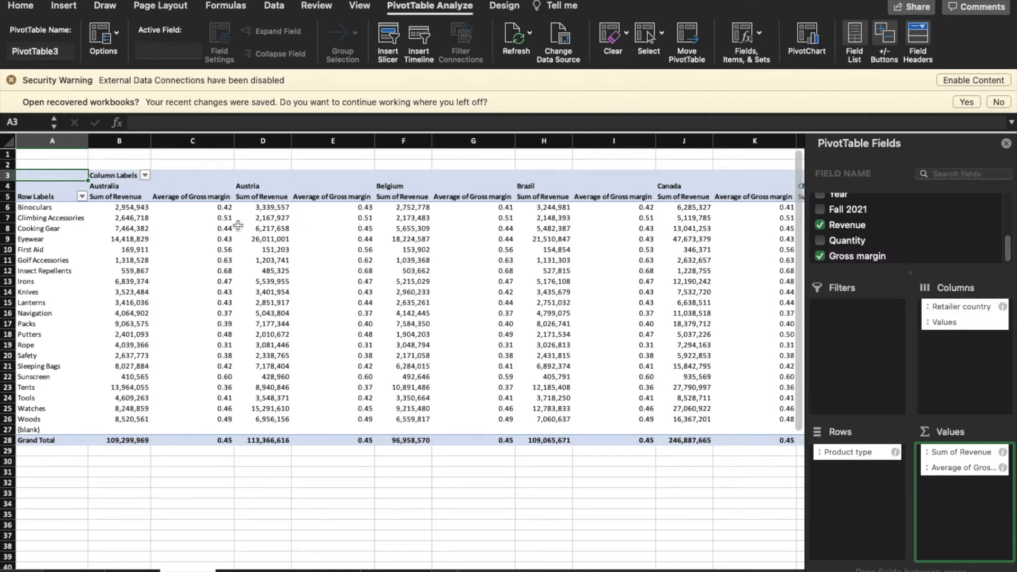
# In the Column Labels filter, clear (Select All) and tick only Australia and Japan
pyautogui.click(144, 175)
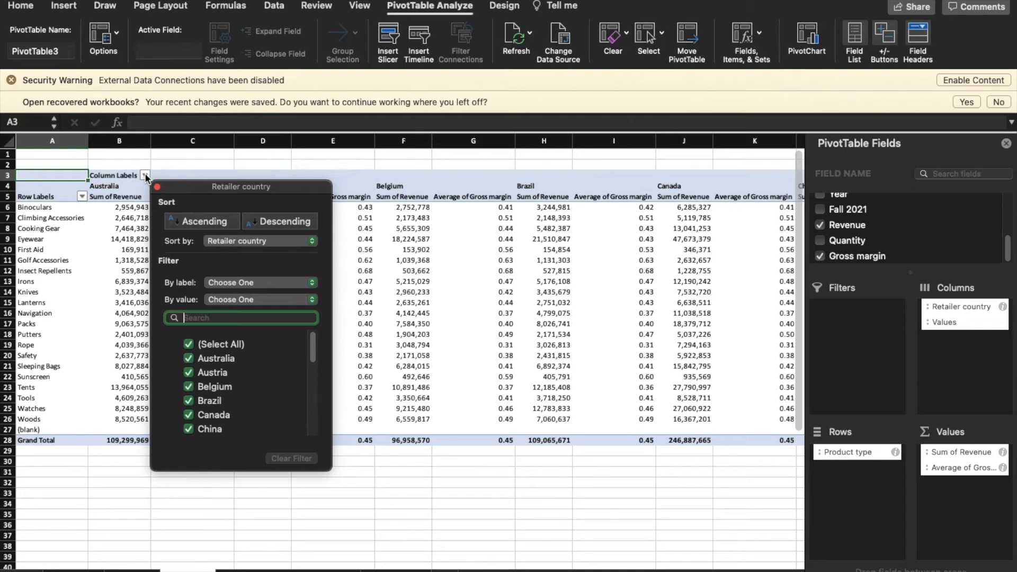
pyautogui.click(189, 344)
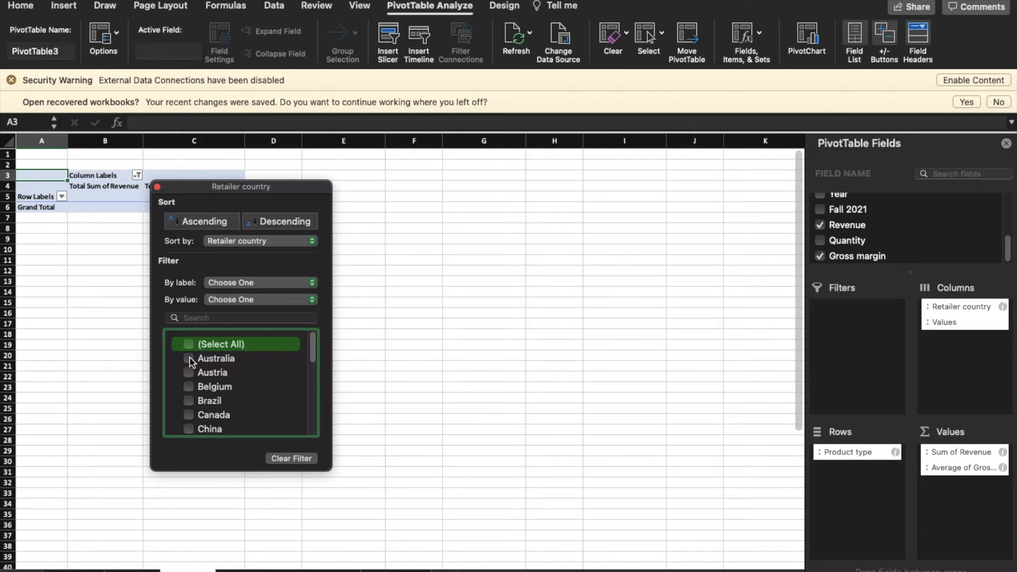
pyautogui.click(190, 358)
pyautogui.scroll(-1, 231, 405)
pyautogui.scroll(-5, 232, 404)
pyautogui.scroll(-3, 223, 411)
pyautogui.scroll(3, 219, 407)
pyautogui.scroll(1, 222, 406)
pyautogui.click(188, 338)
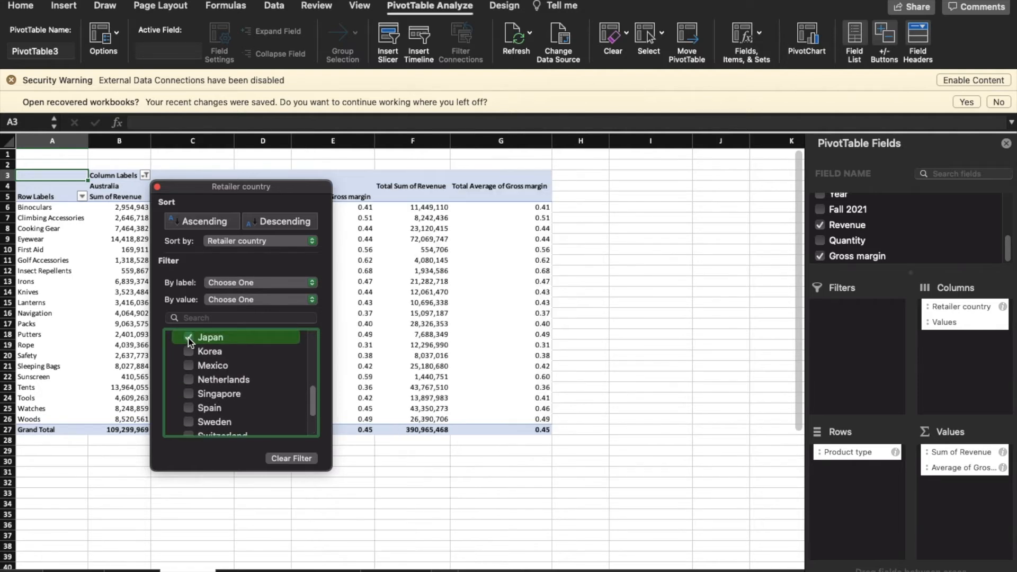
pyautogui.scroll(3, 254, 401)
pyautogui.scroll(9, 256, 402)
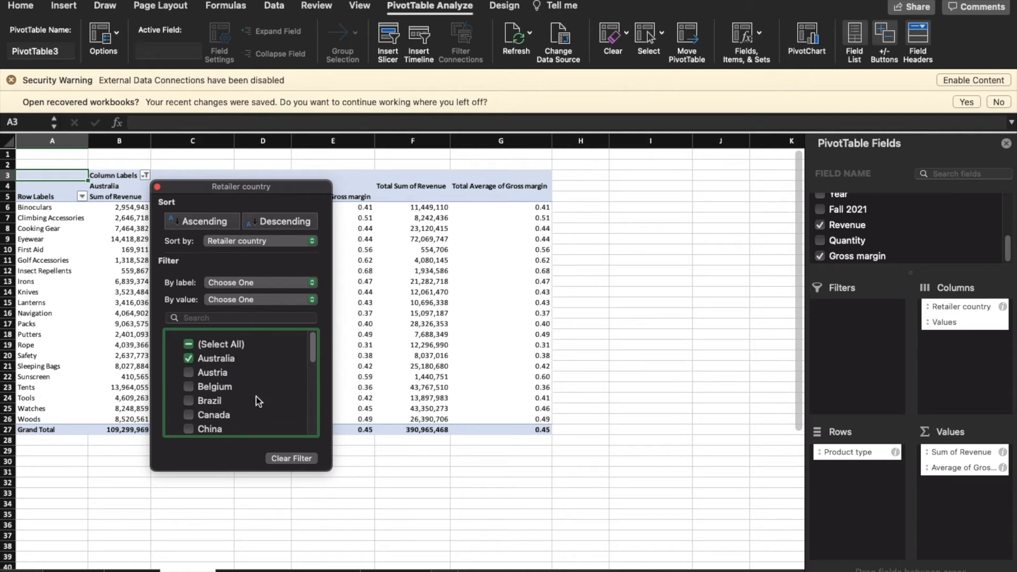
pyautogui.click(263, 506)
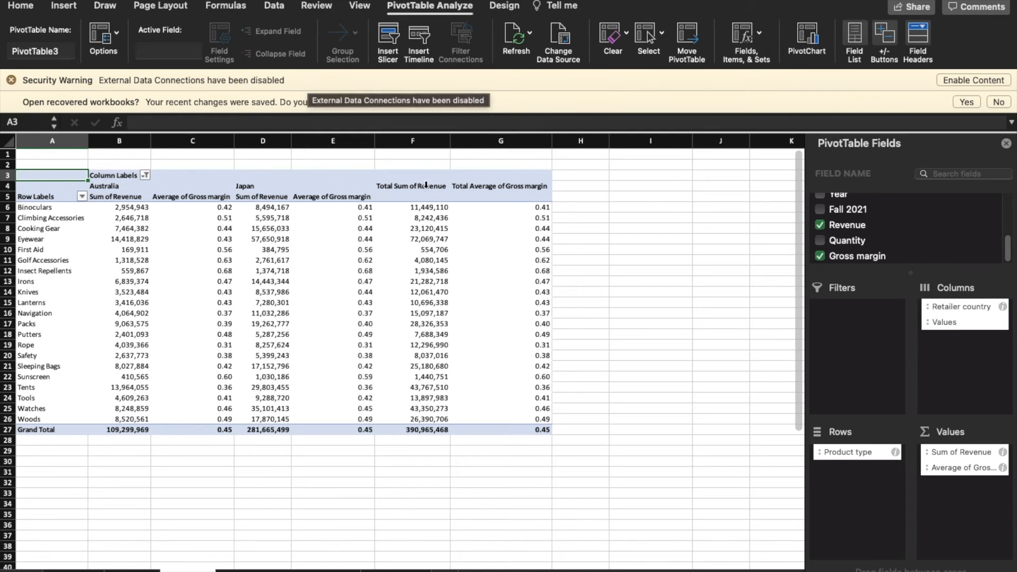
# Insert a 2-D Clustered Bar PivotChart from the Insert tab's column/bar chart gallery
pyautogui.click(69, 10)
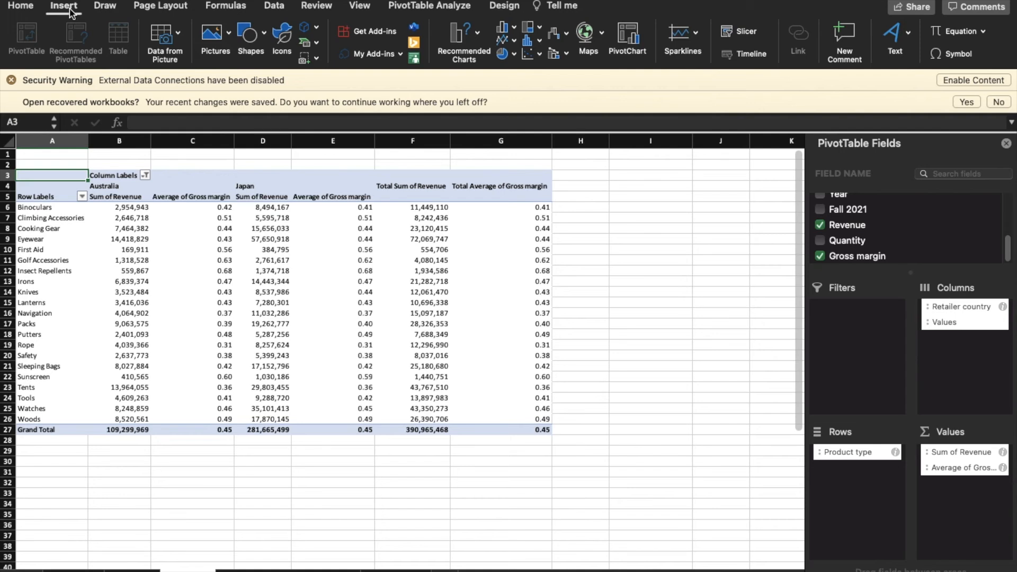
pyautogui.click(515, 29)
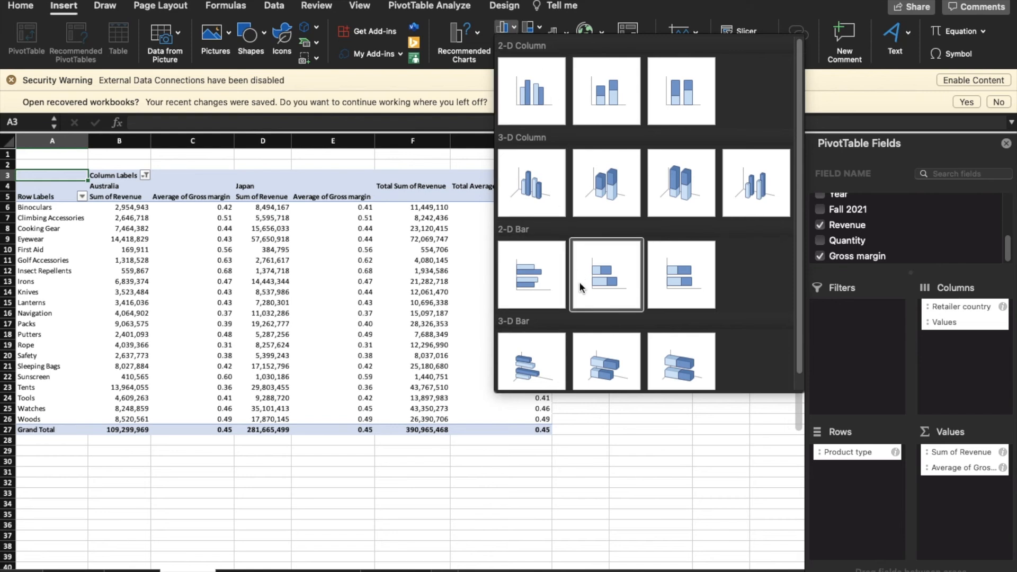
pyautogui.click(539, 278)
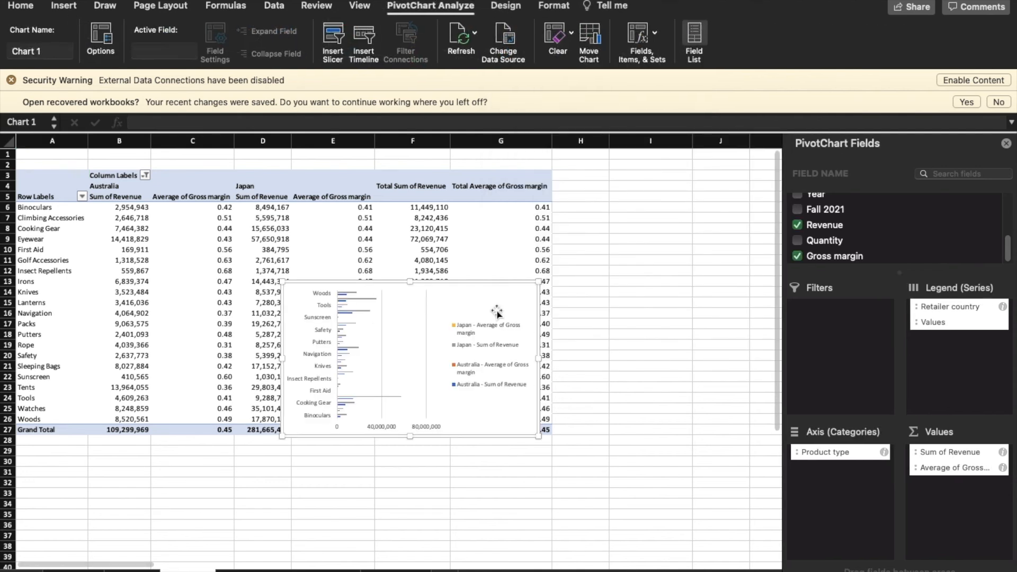
# Move the PivotChart below the pivot table and nudge its plot area
pyautogui.moveTo(476, 309); pyautogui.dragTo(576, 463)
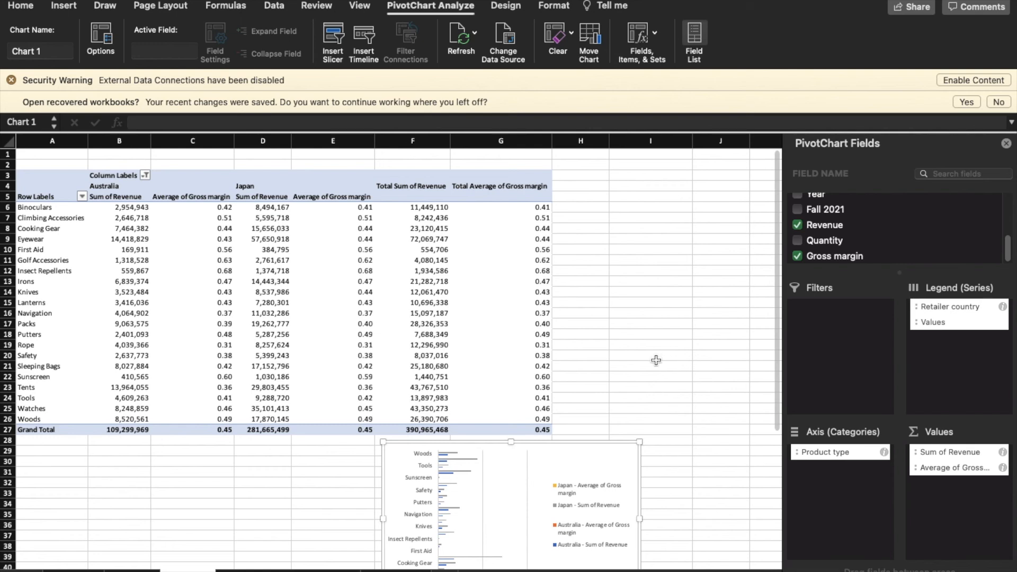
pyautogui.click(485, 485)
pyautogui.moveTo(495, 489); pyautogui.dragTo(241, 488)
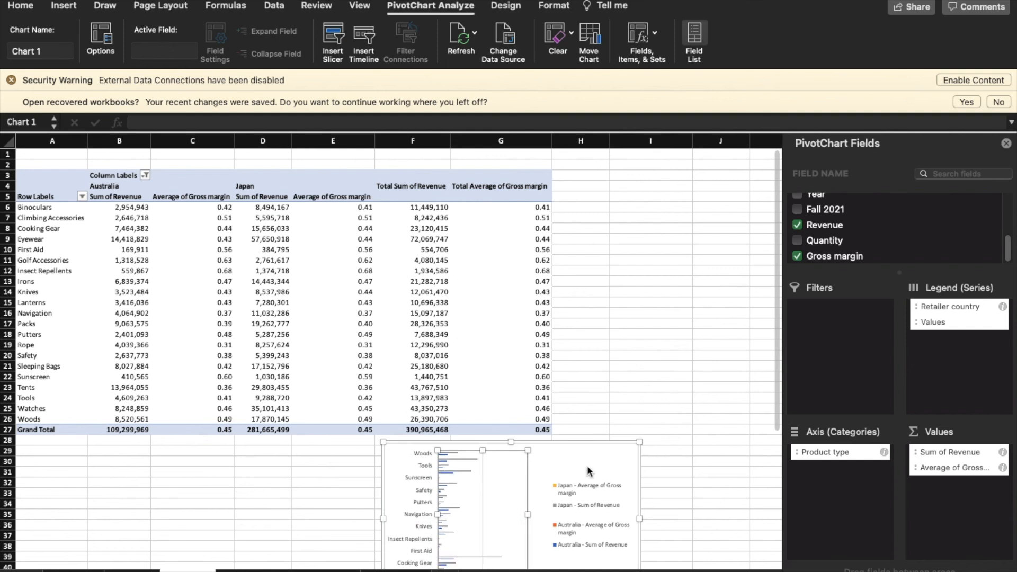
pyautogui.moveTo(580, 450); pyautogui.dragTo(325, 438)
pyautogui.scroll(-5, 683, 388)
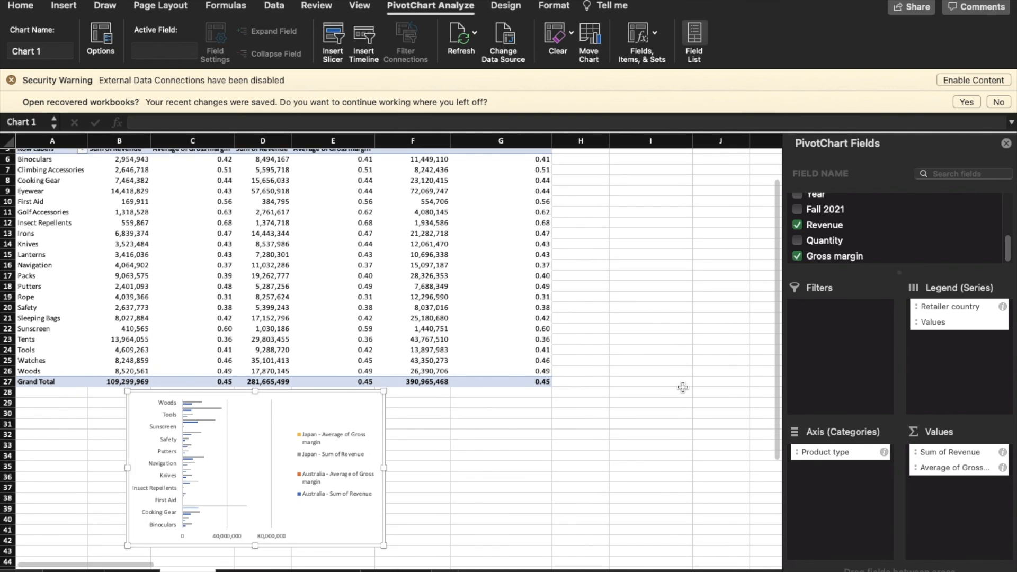
# Widen the chart to the right and left, make it taller, then stop the recording
pyautogui.moveTo(385, 437); pyautogui.dragTo(490, 442)
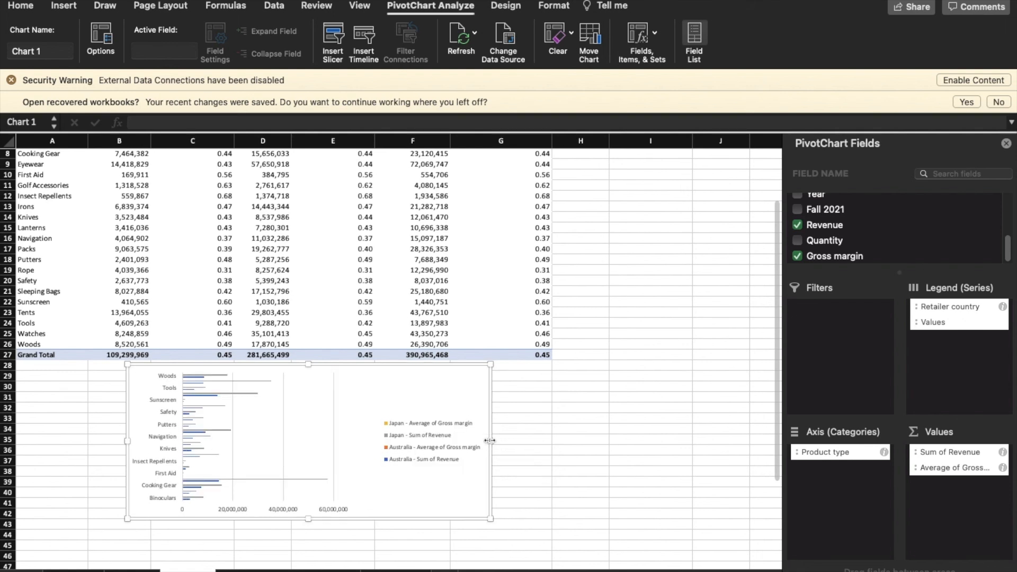
pyautogui.moveTo(308, 518); pyautogui.dragTo(308, 552)
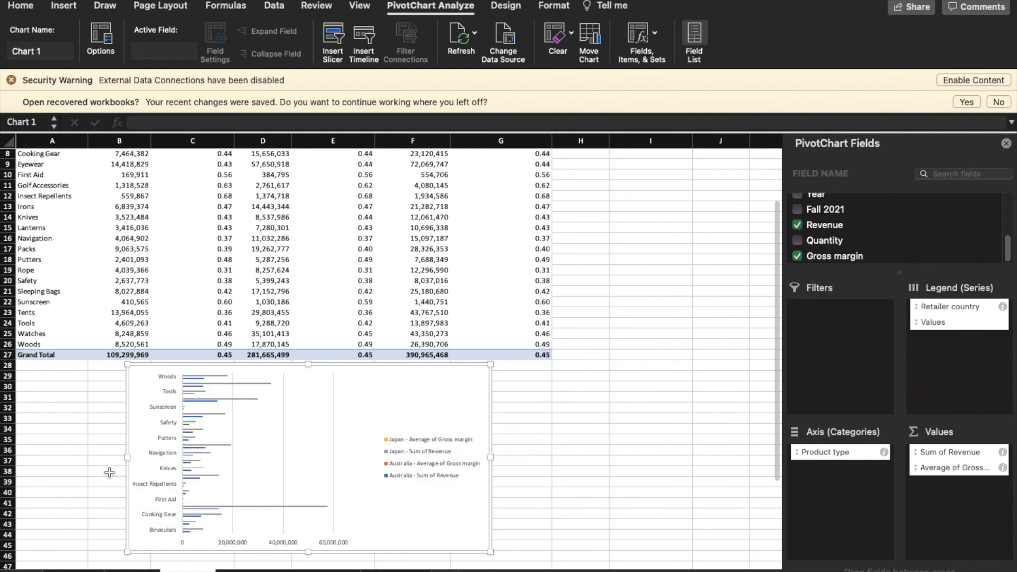
pyautogui.moveTo(127, 458); pyautogui.dragTo(83, 469)
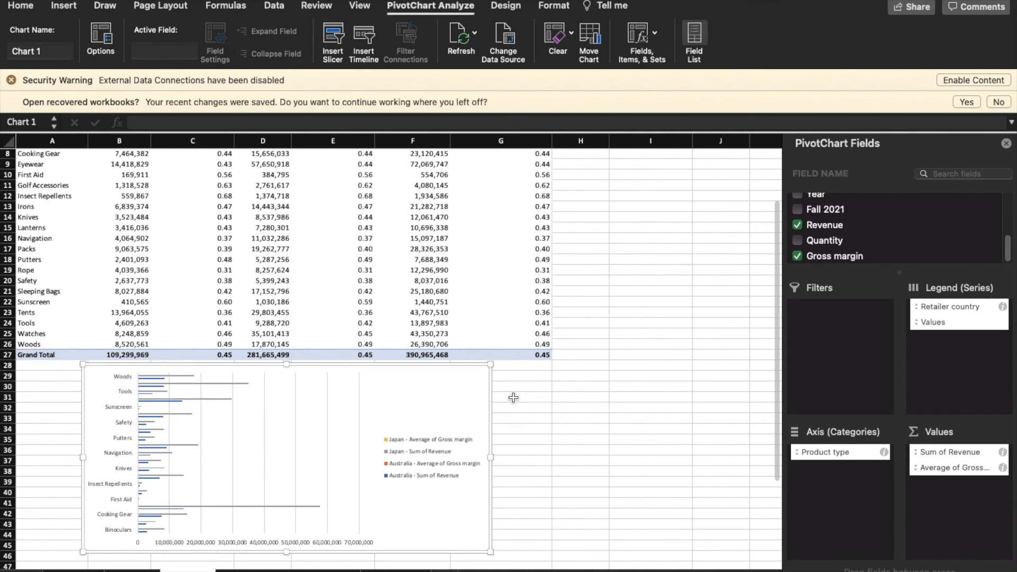
pyautogui.press('super+shift+5')
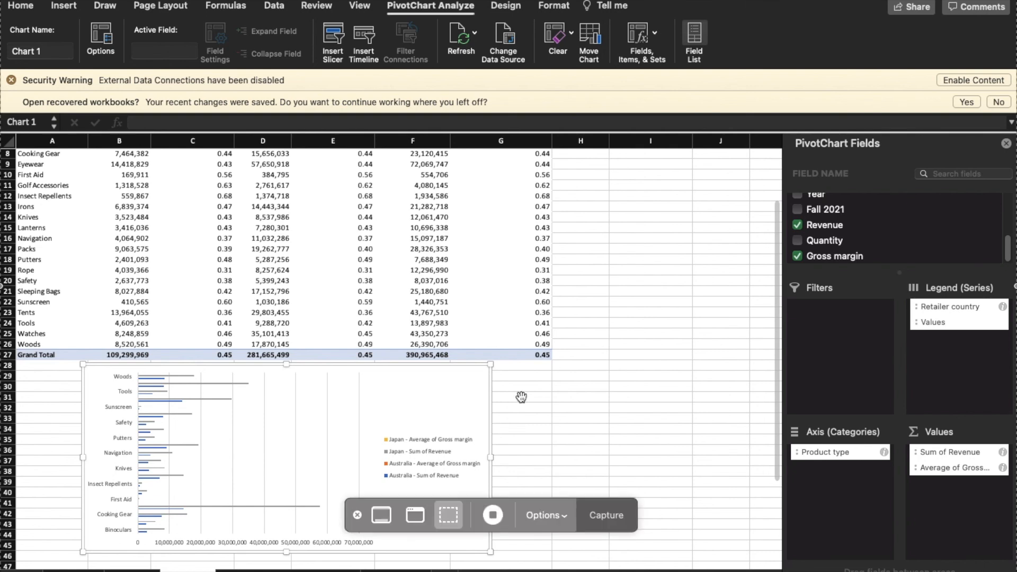
pyautogui.click(494, 516)
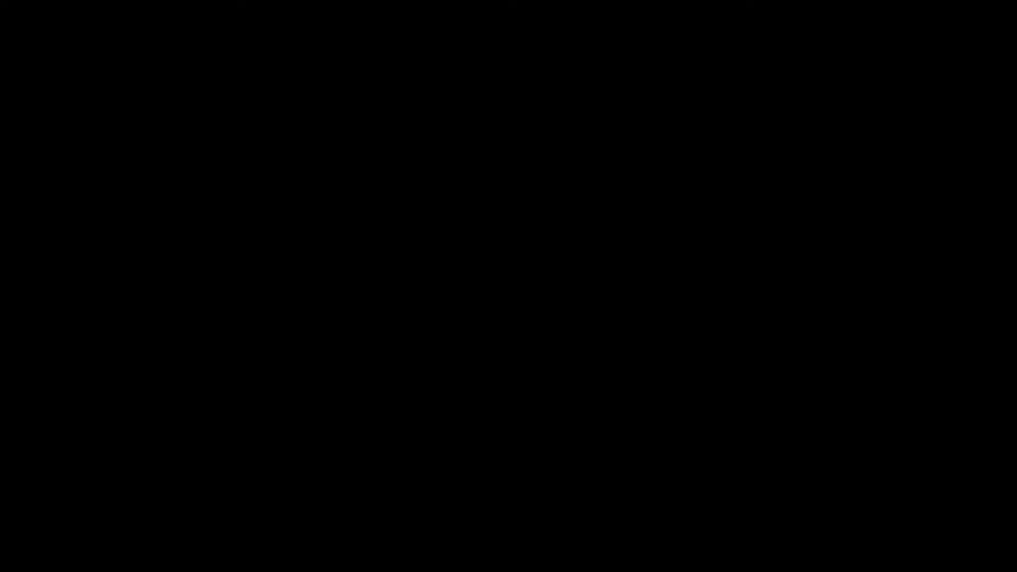